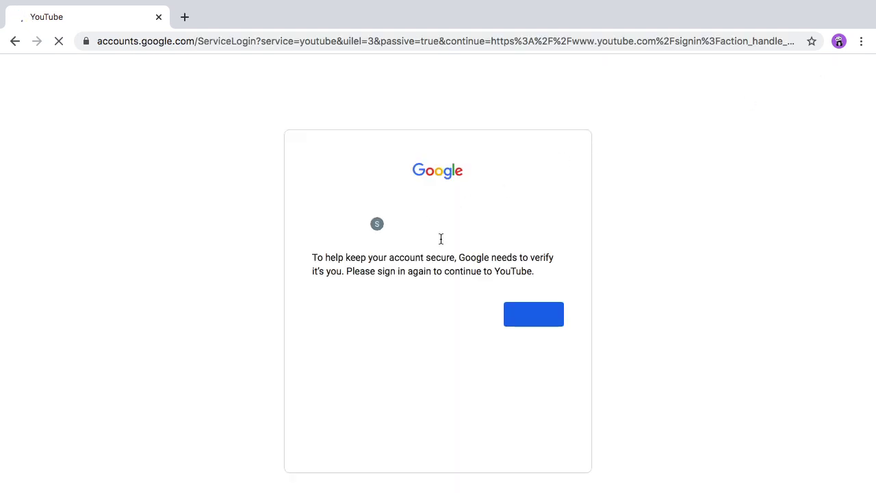
- Sign in to YouTube with the saved account password and dismiss the site's notification request
left_click(527, 321)
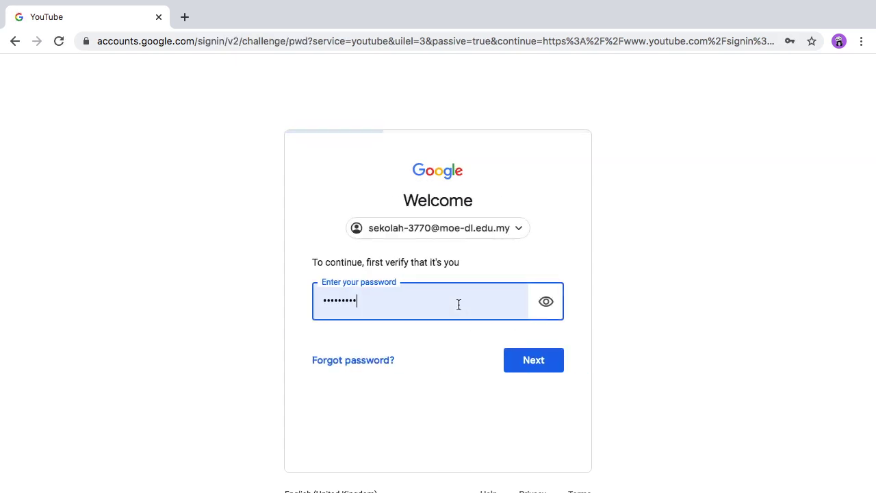
left_click(460, 303)
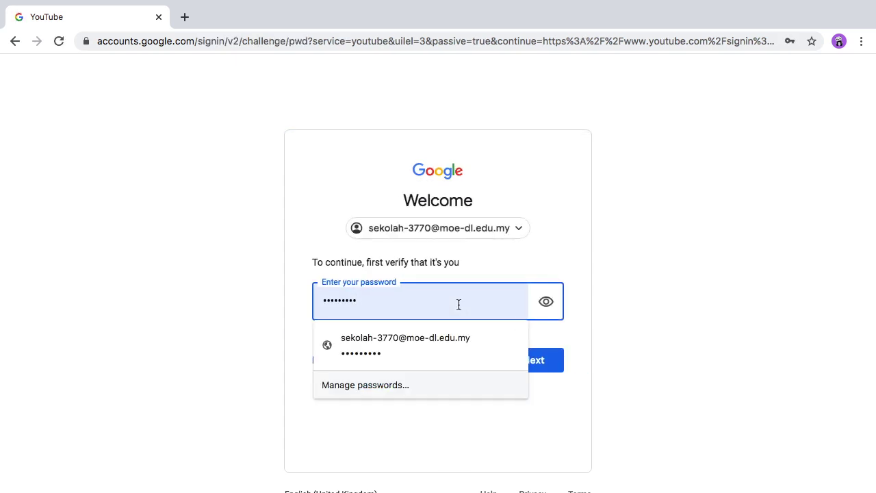
left_click(536, 359)
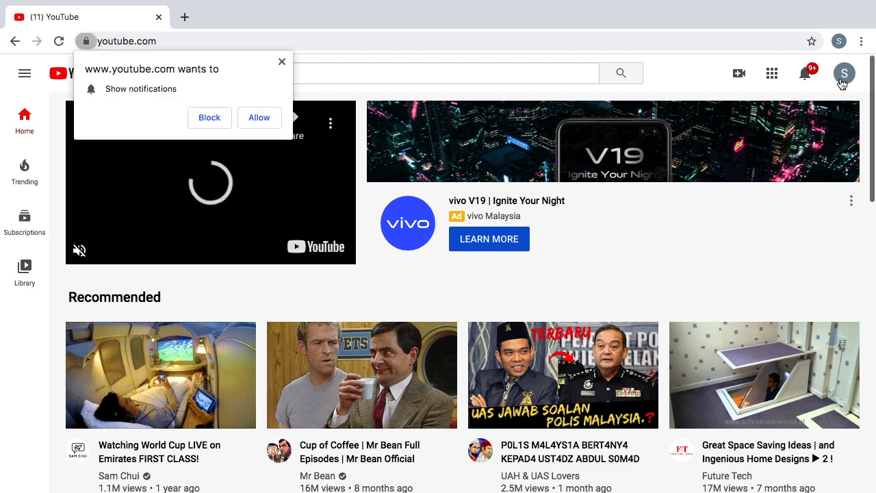
left_click(281, 61)
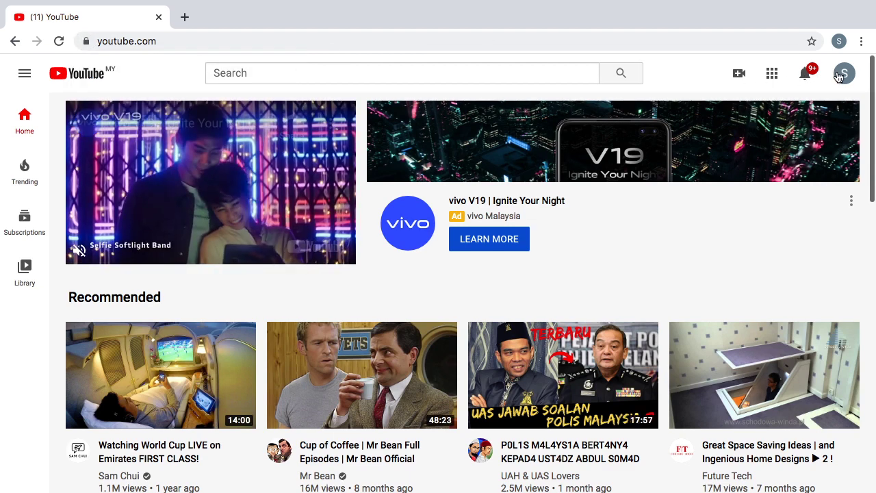
- Create a YouTube channel using the name and picture of the Google Account
left_click(839, 76)
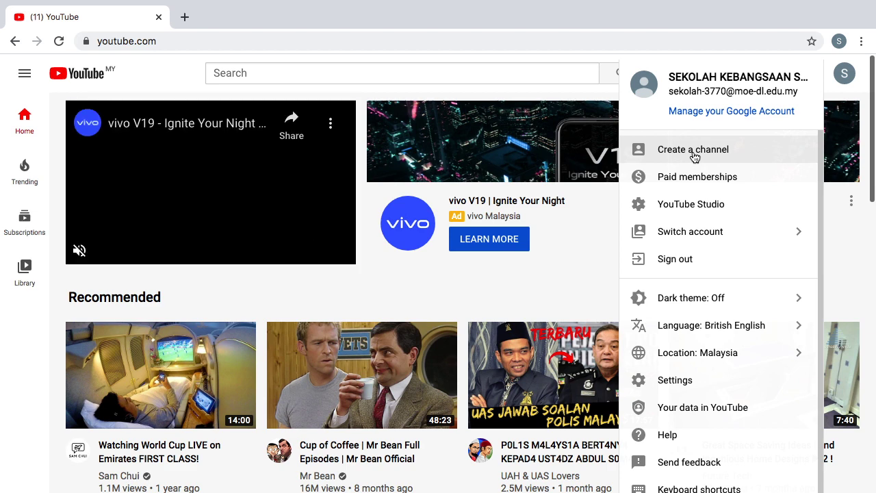
left_click(695, 157)
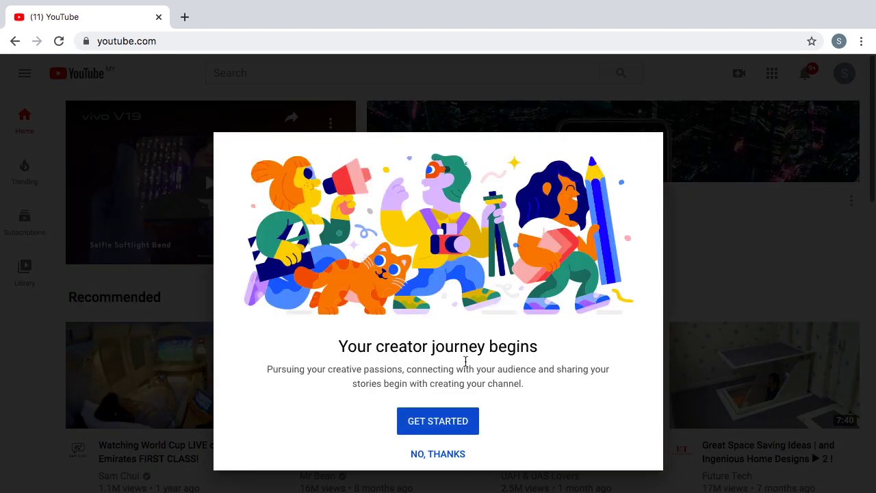
left_click(434, 424)
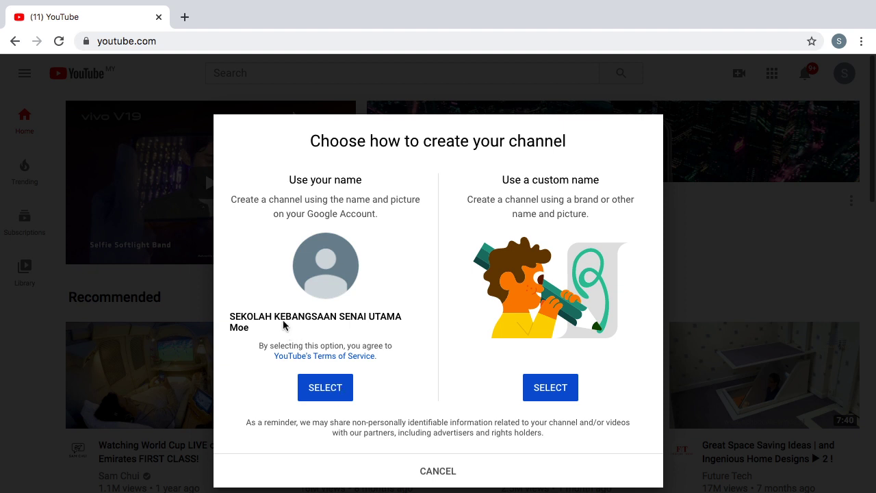
left_click(329, 390)
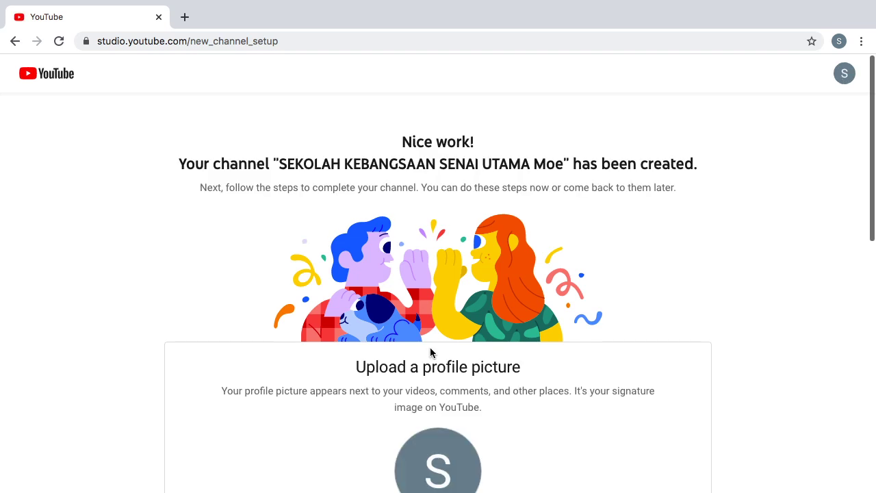
- Review the profile picture, description and links setup, postpone it, and dismiss the channel customisation tip
scroll(430, 349, "down", 3)
scroll(431, 353, "up", 3)
scroll(428, 224, "down", 6)
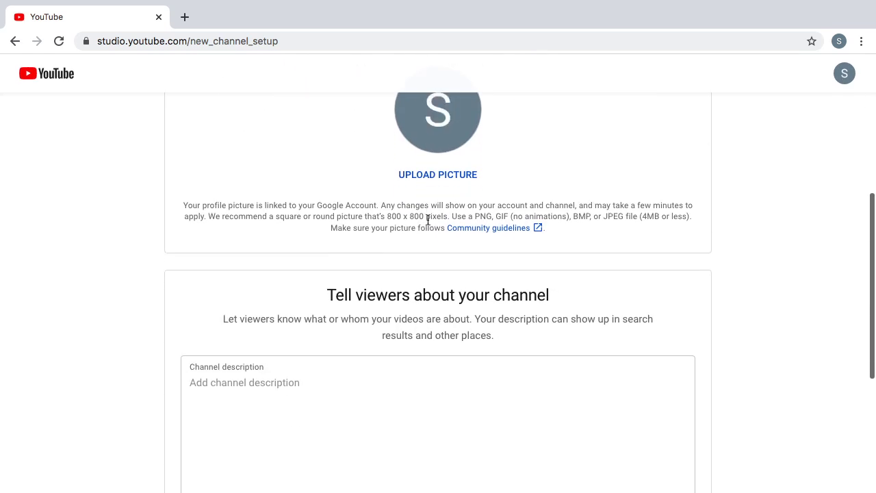
scroll(428, 219, "up", 1)
left_click(321, 365)
scroll(321, 364, "down", 2)
scroll(321, 364, "down", 3)
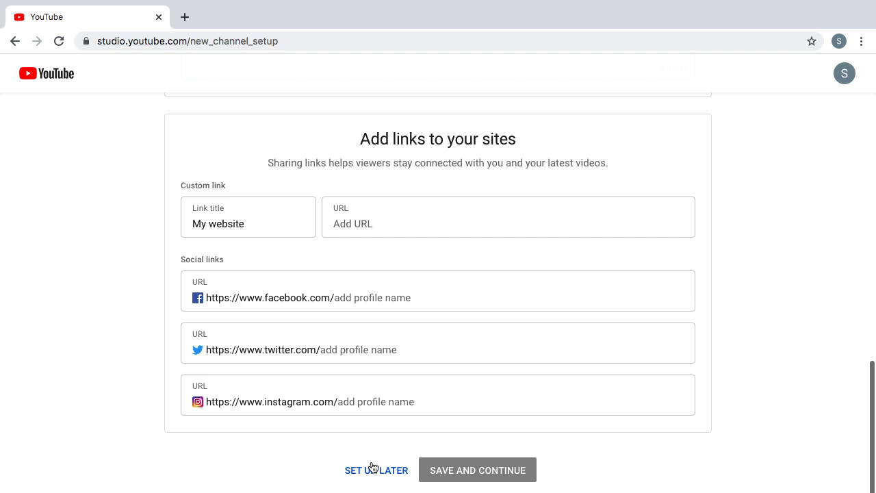
scroll(378, 272, "up", 3)
scroll(378, 272, "down", 3)
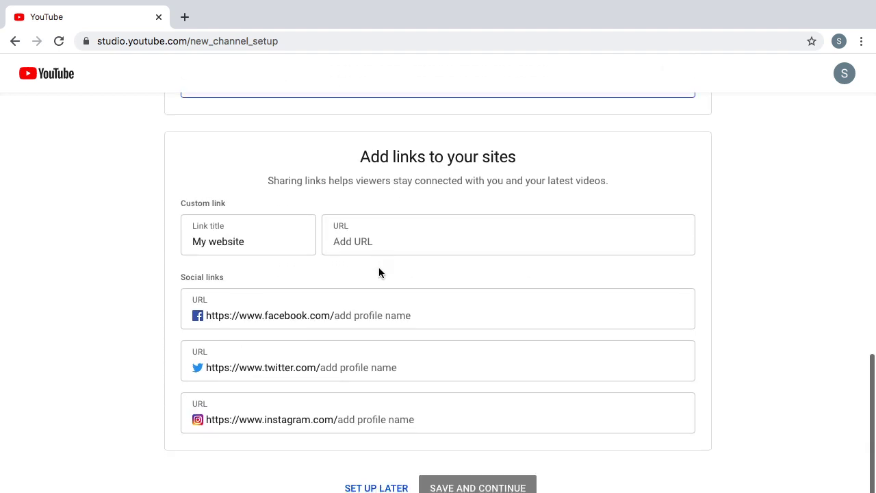
left_click(368, 471)
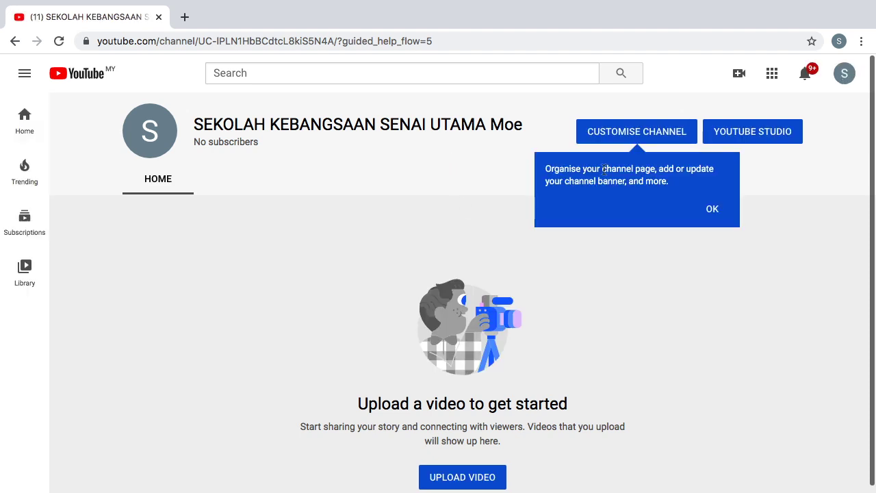
left_click(713, 210)
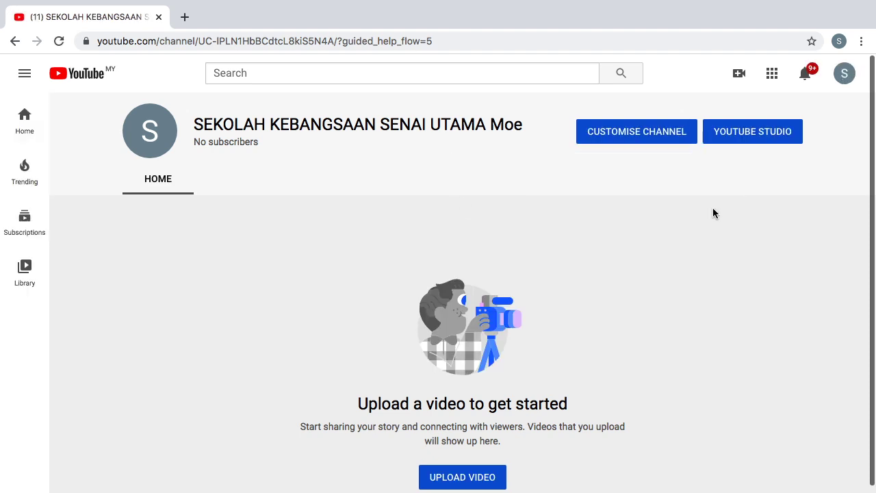
- Look over the new channel's page and reopen it through the account's own channel link
scroll(206, 299, "down", 2)
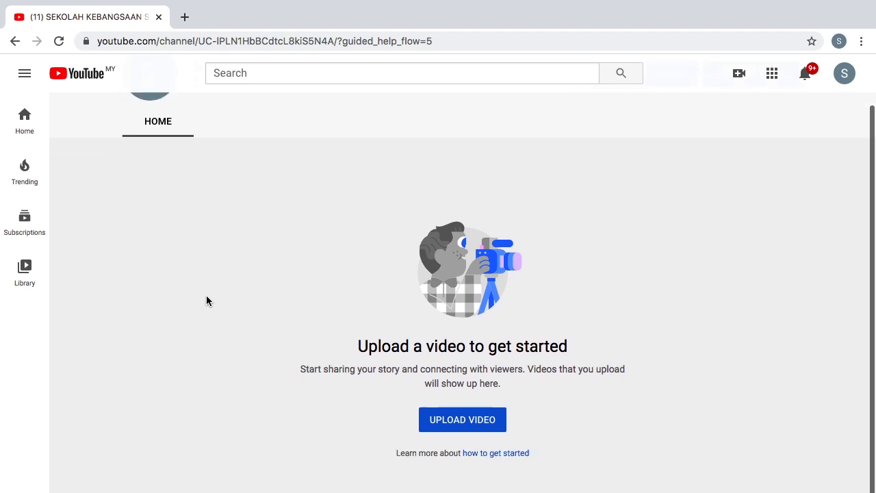
scroll(427, 320, "up", 2)
scroll(428, 319, "up", 1)
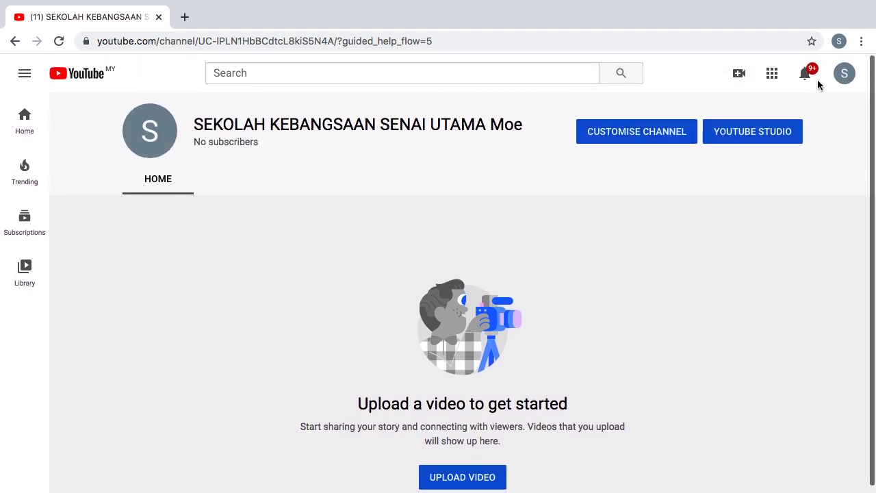
left_click(850, 78)
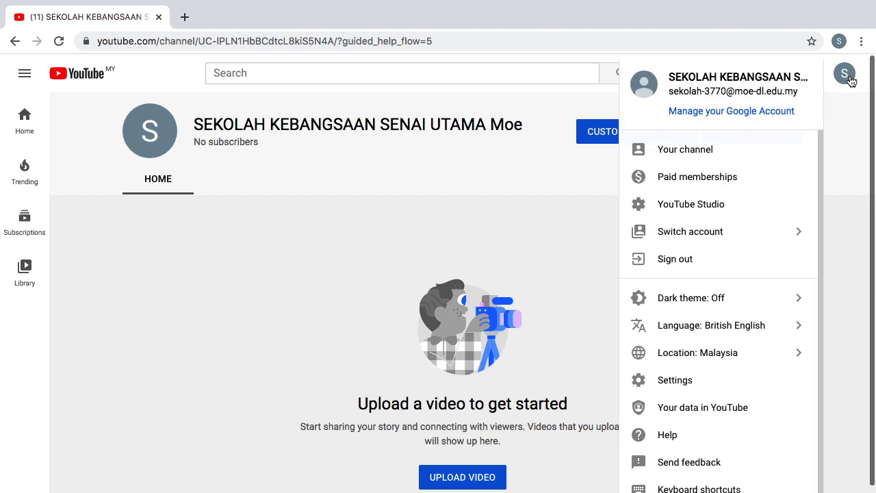
left_click(697, 158)
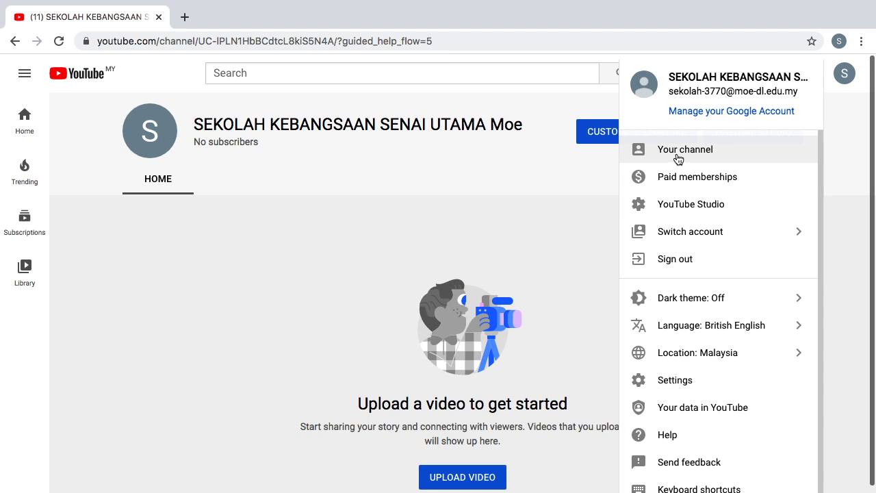
left_click(678, 158)
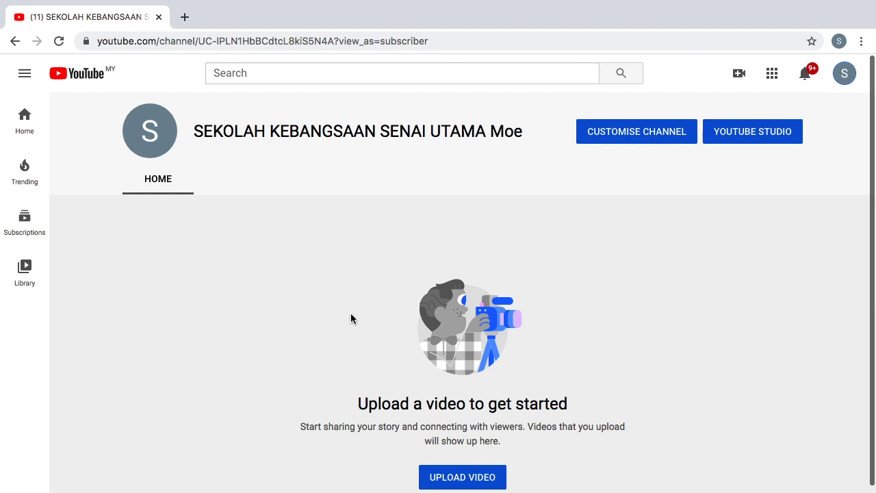
scroll(350, 315, "down", 2)
scroll(351, 315, "up", 2)
left_click(845, 83)
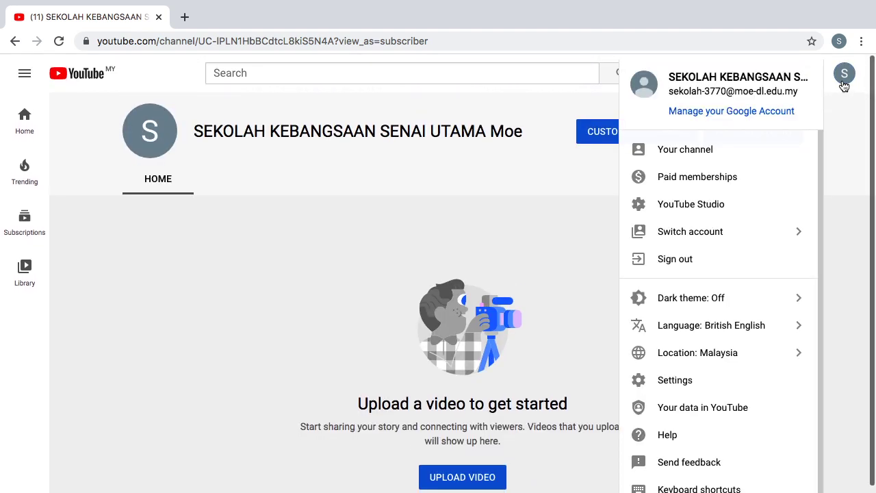
left_click(563, 246)
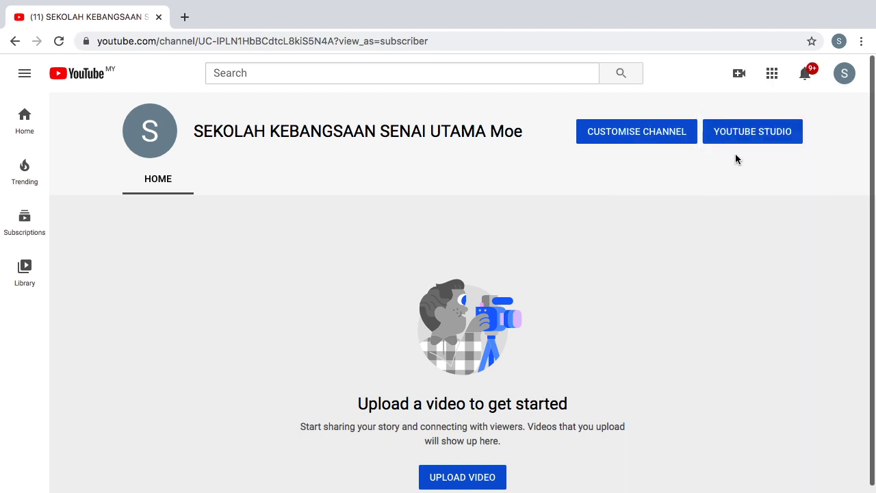
- Start a new video upload and dismiss the YouTube Studio introduction
left_click(739, 74)
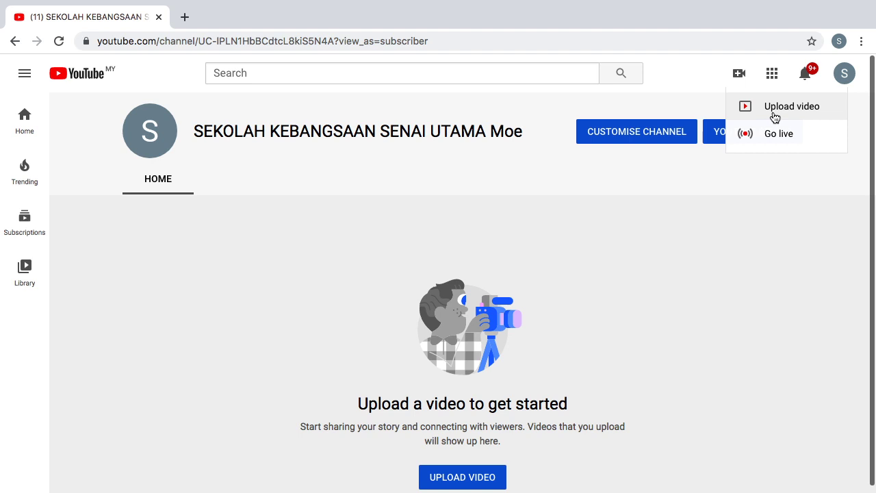
left_click(775, 118)
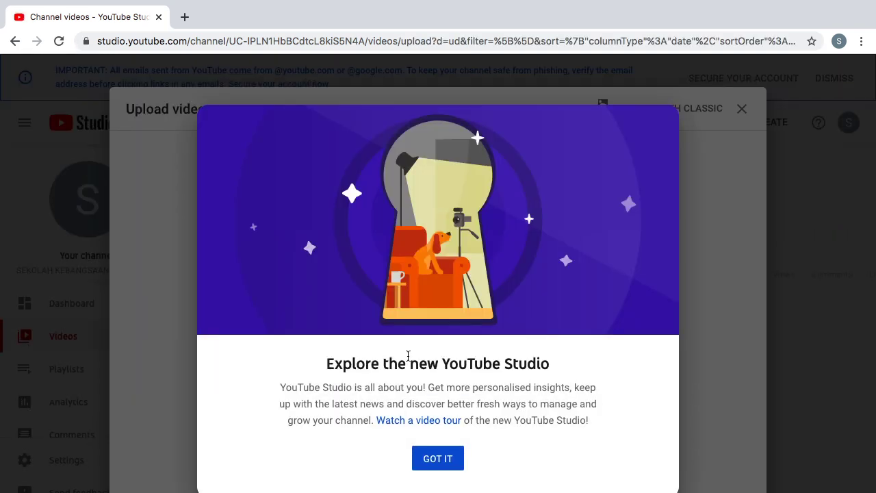
left_click(431, 463)
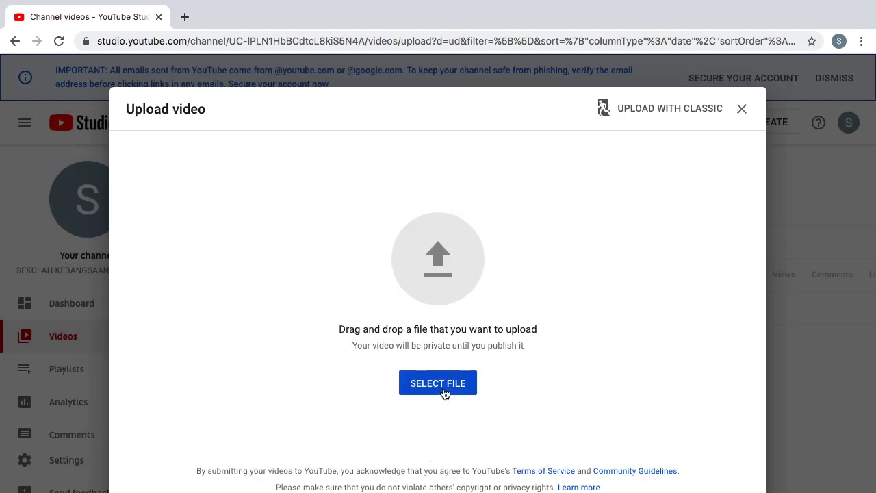
- Choose the file "video outro.mkv" from the Movies folder and upload it
left_click(444, 391)
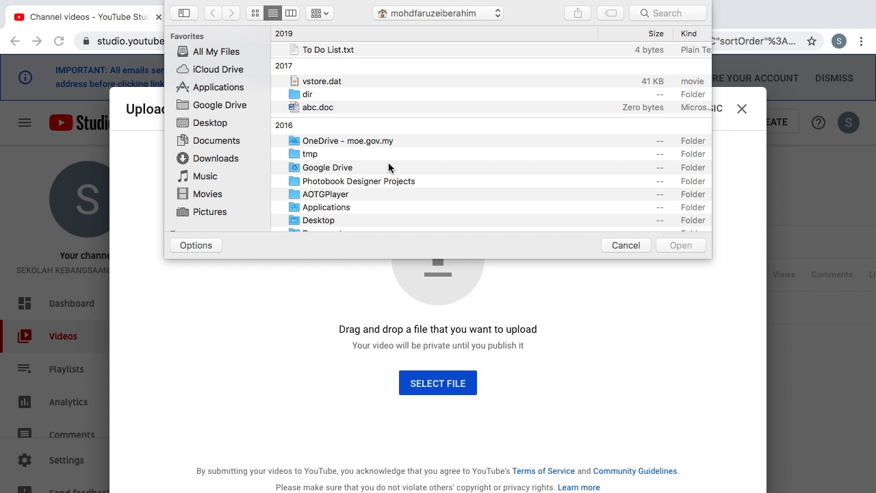
scroll(388, 164, "down", 3)
scroll(388, 167, "up", 3)
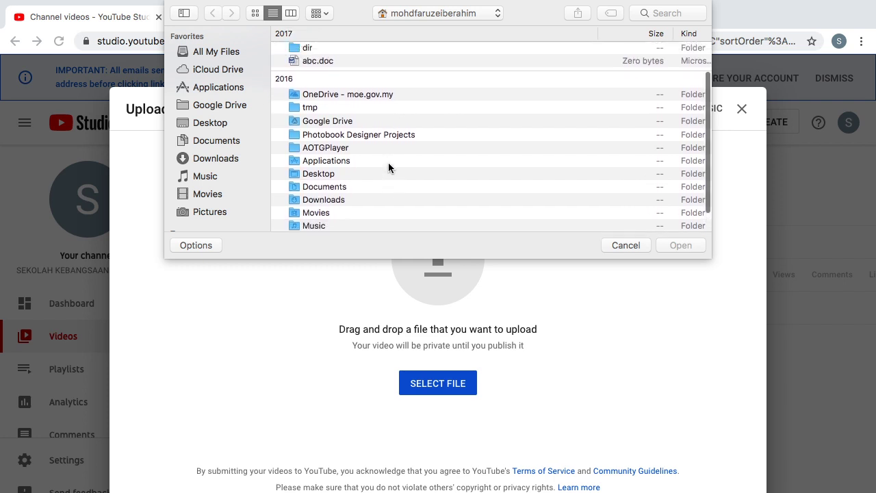
left_click(211, 194)
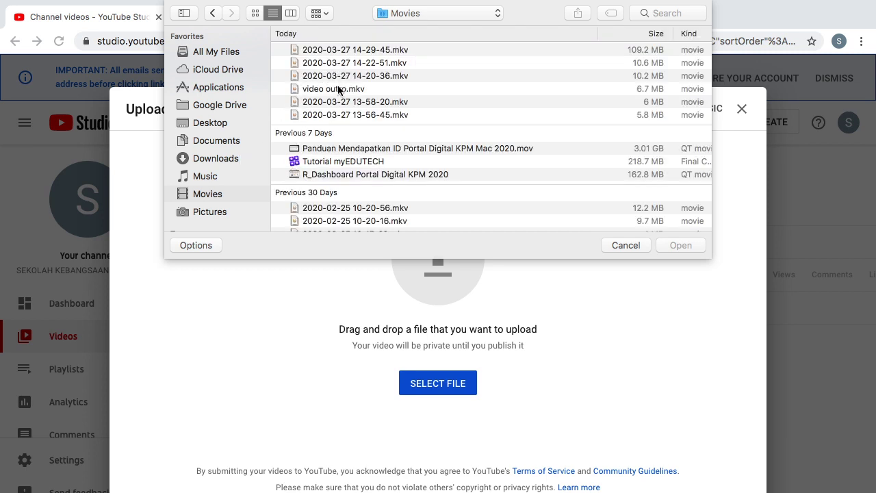
left_click(338, 88)
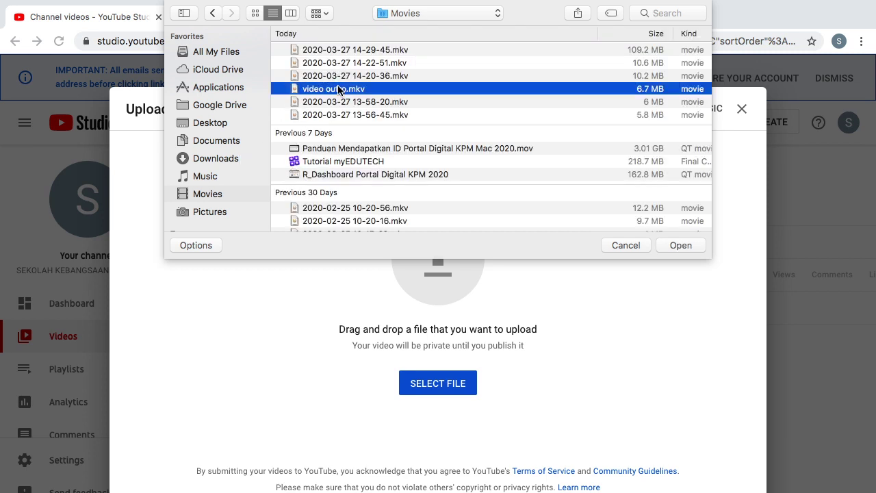
double_click(598, 89)
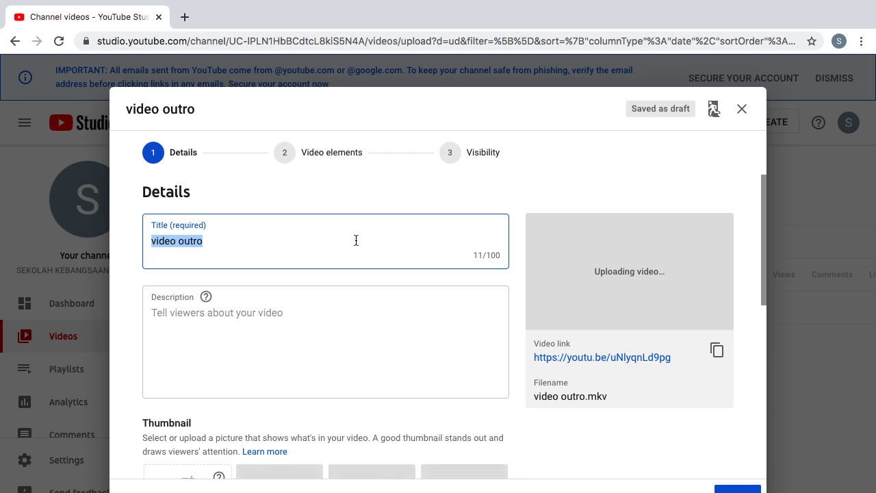
- Replace the video's title with "Video Outro SK Senai Cubaan"
scroll(356, 241, "down", 1)
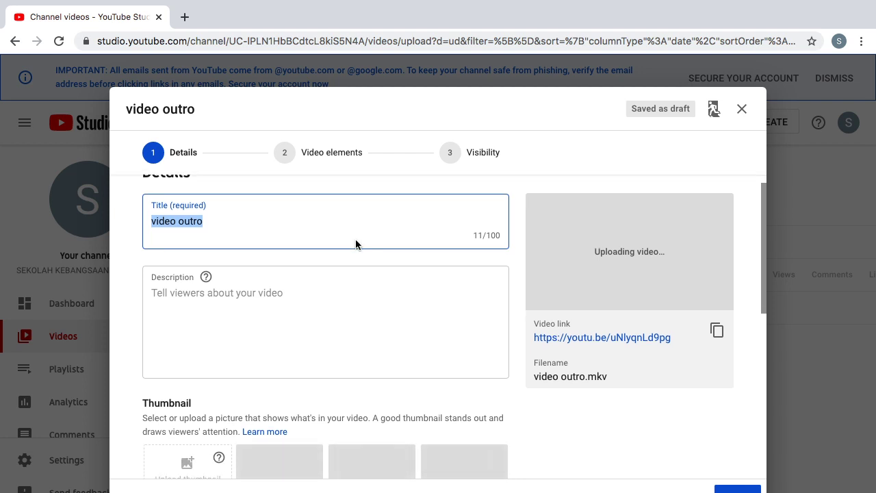
scroll(356, 239, "up", 1)
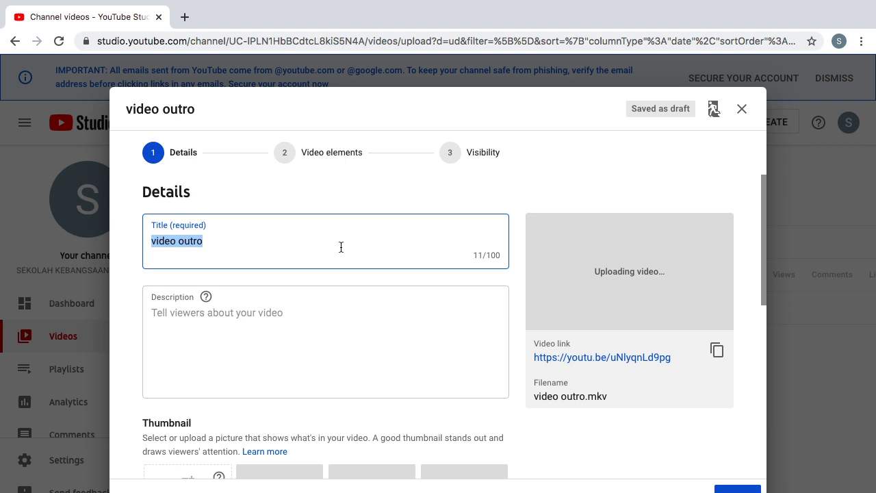
type("V")
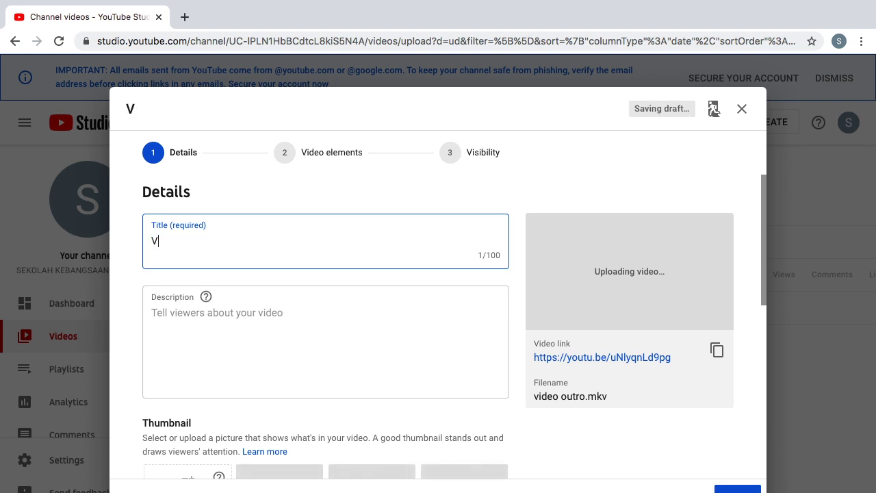
type("ideo Outro")
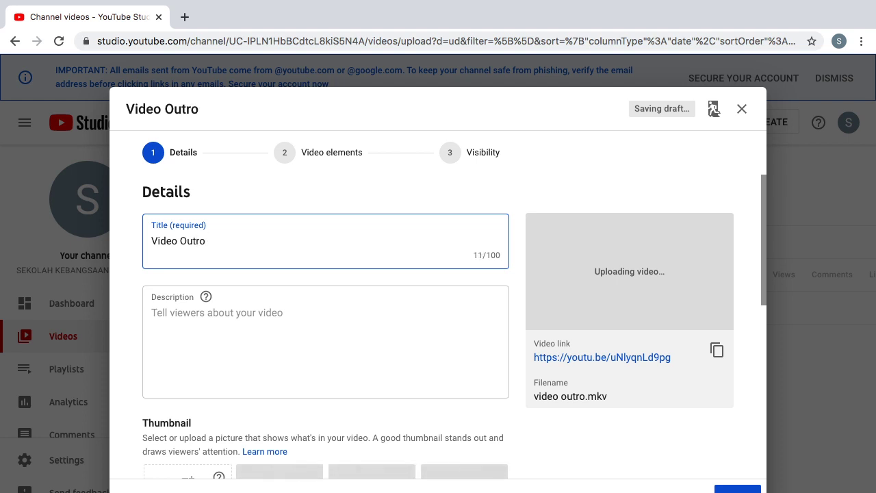
type(" SK Sen")
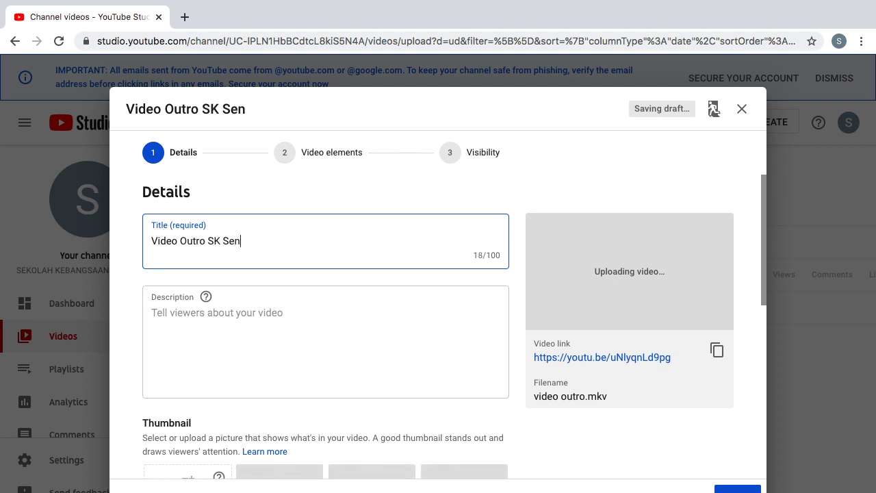
type("ai Cubaan")
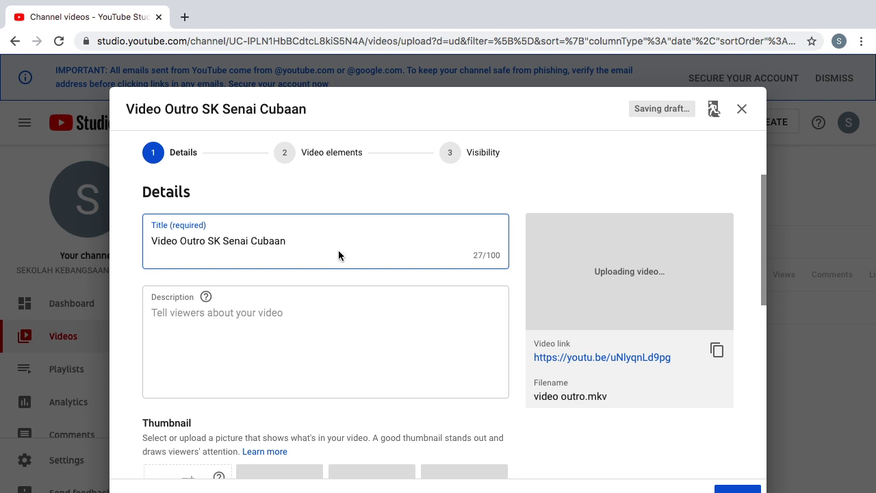
- Copy the video's title "Video Outro SK Senai Cubaan" into its description
left_click_drag(308, 242, 137, 242)
key("ctrl+c")
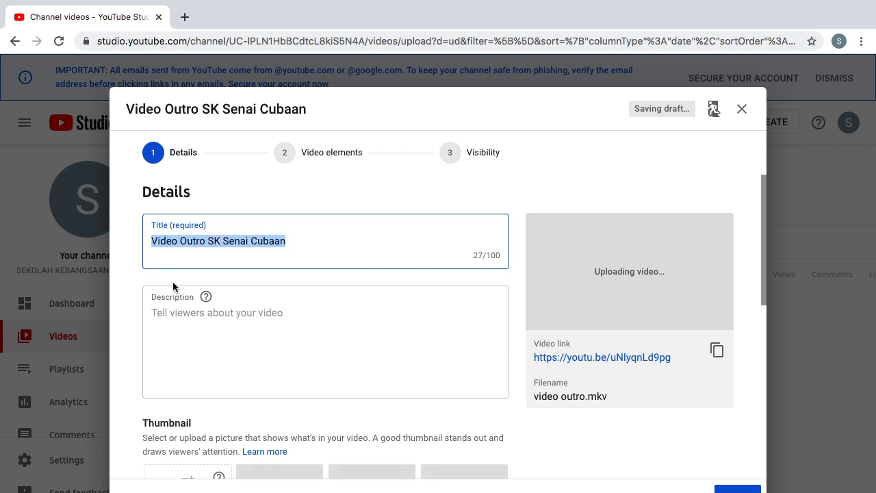
left_click(197, 319)
key("ctrl+v")
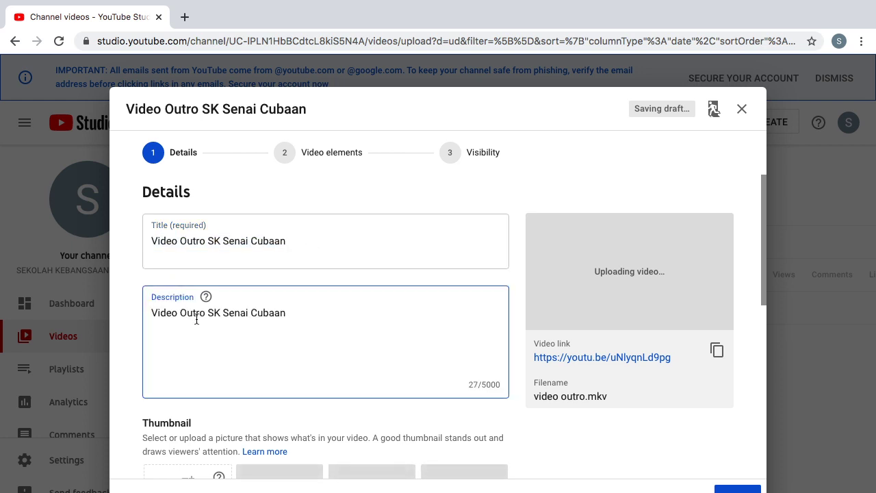
- Check the available playlists and mark the video as not made for kids
scroll(197, 319, "down", 2)
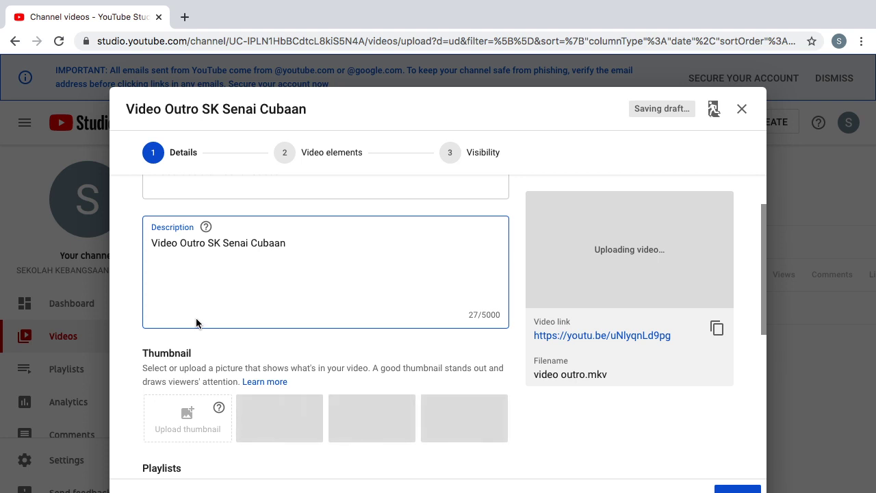
scroll(232, 312, "down", 1)
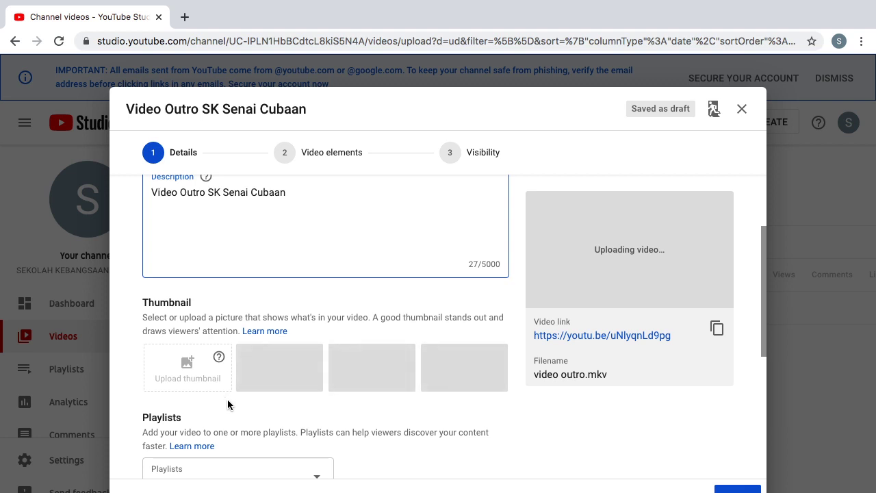
scroll(264, 400, "down", 2)
scroll(265, 391, "down", 2)
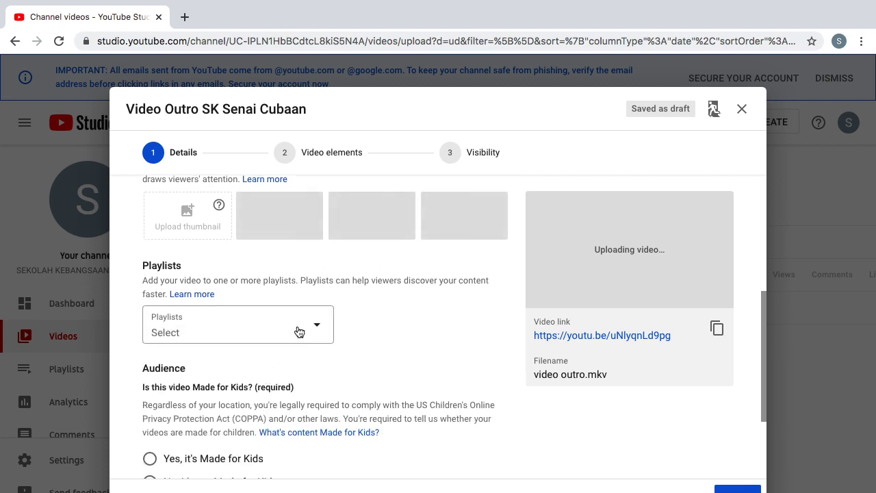
left_click(299, 332)
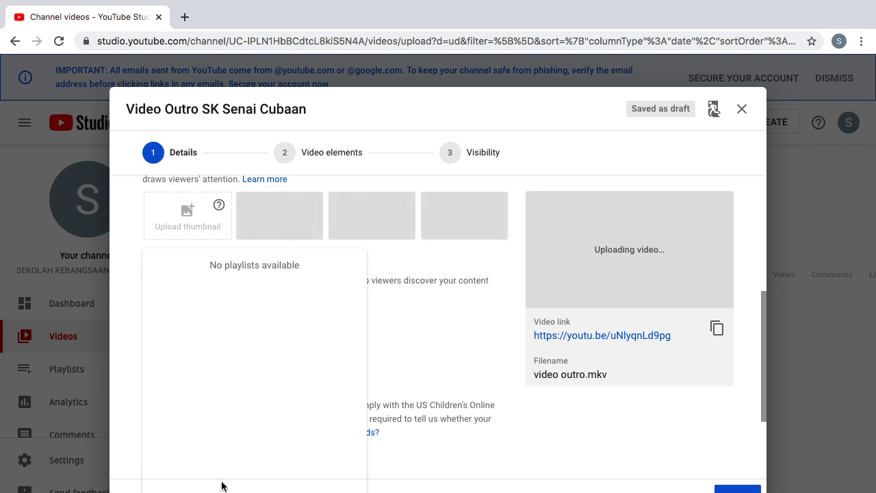
left_click(420, 370)
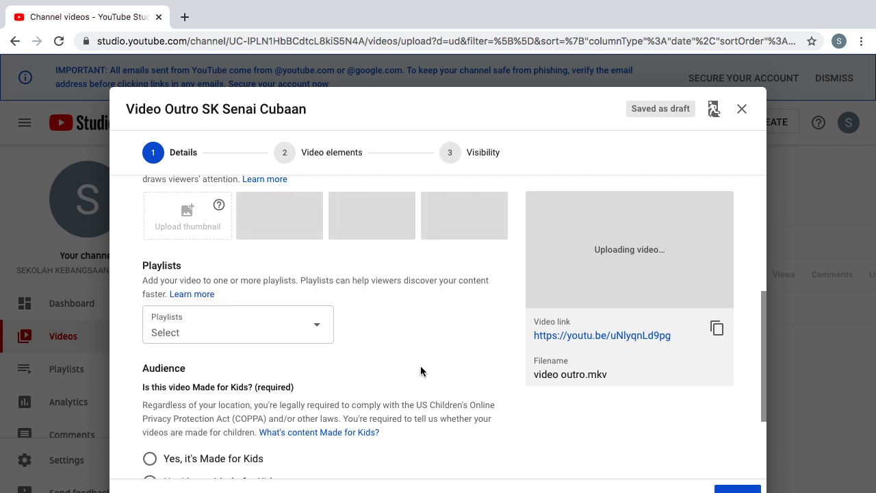
scroll(420, 370, "down", 2)
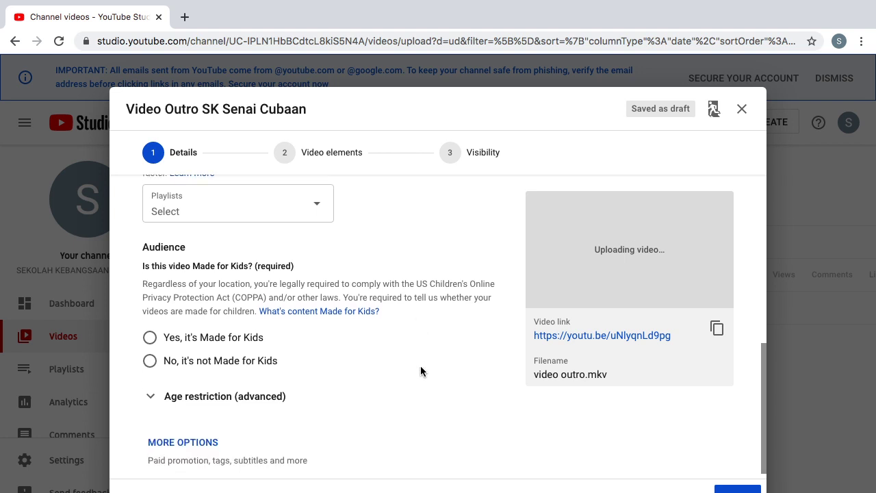
left_click(150, 362)
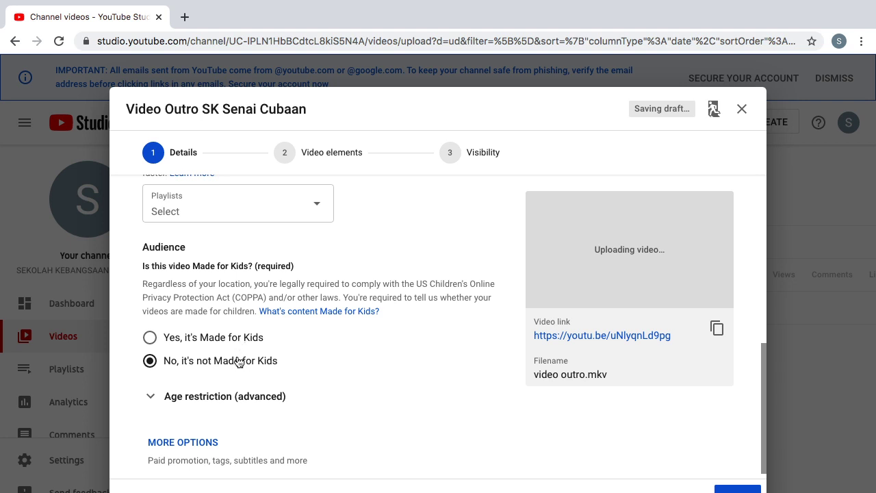
- Finish the details and continue past the video elements to the visibility settings without adding an end screen or cards
scroll(238, 362, "down", 1)
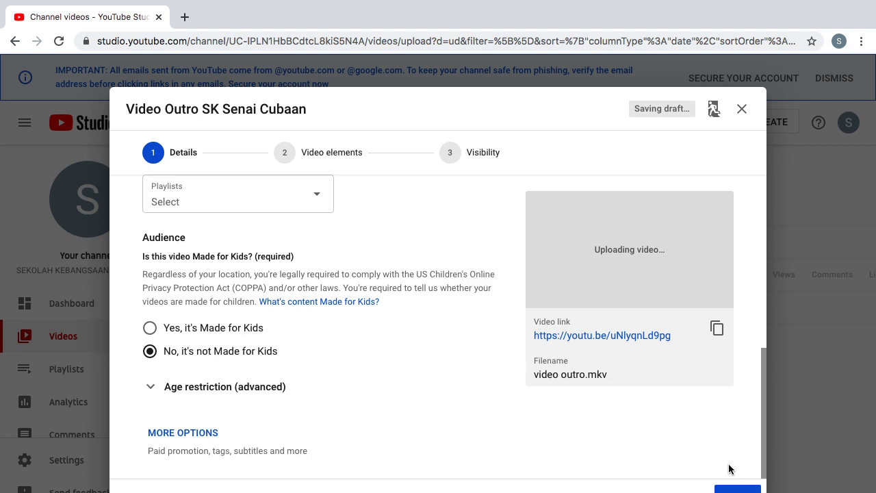
left_click(732, 490)
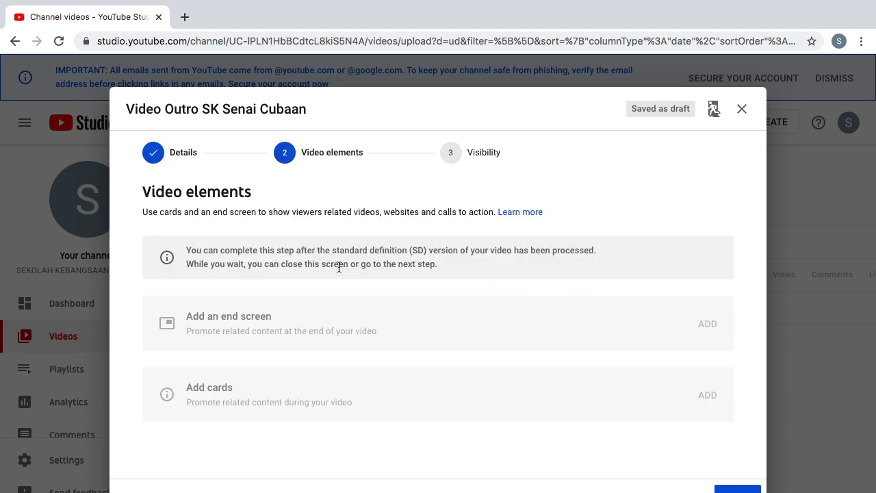
left_click(730, 490)
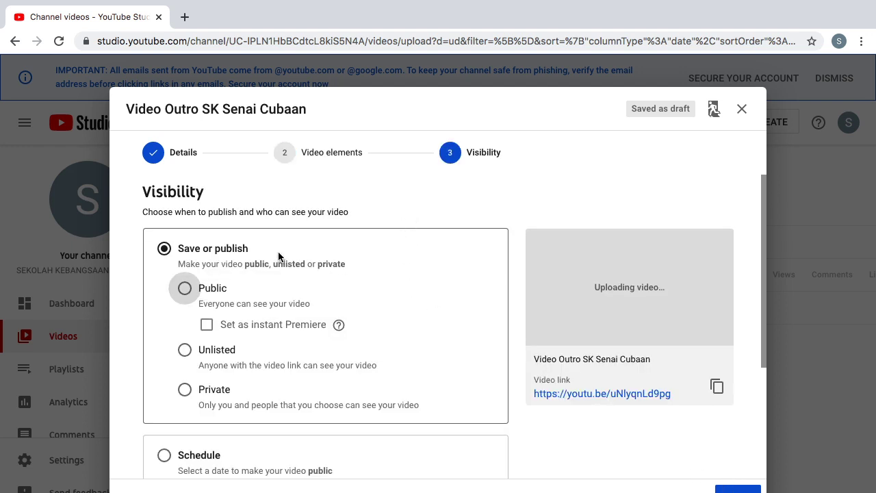
- Try the Public, Unlisted, Private and Schedule visibility options one after another
left_click(184, 291)
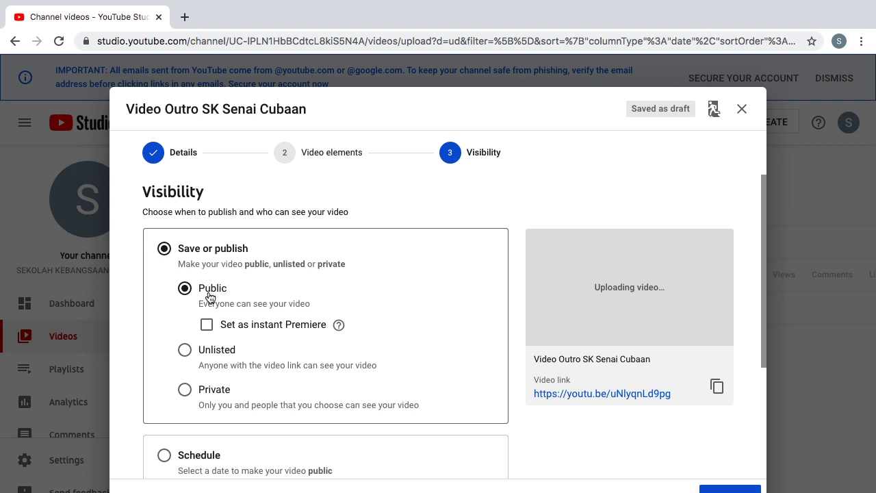
left_click(186, 349)
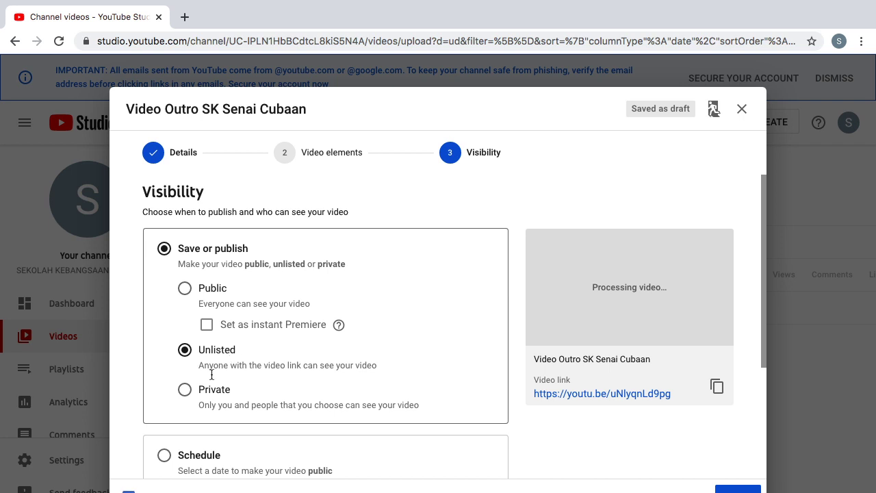
left_click(189, 395)
scroll(190, 394, "down", 1)
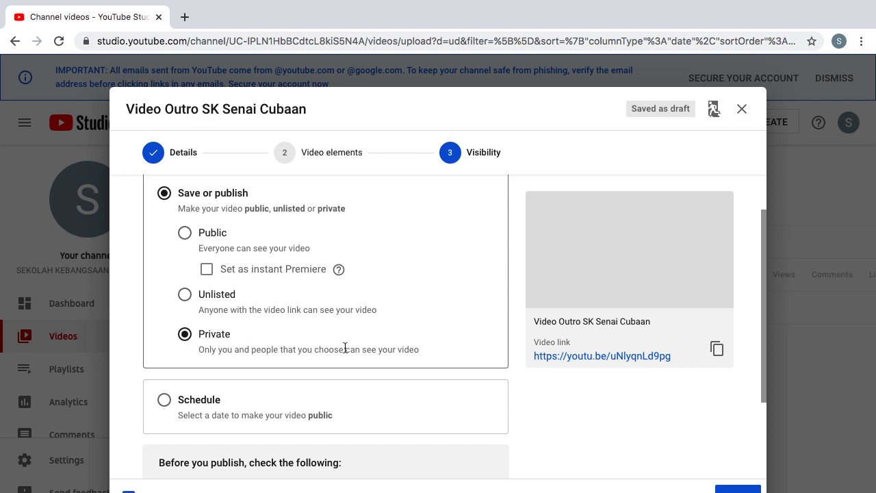
left_click(167, 400)
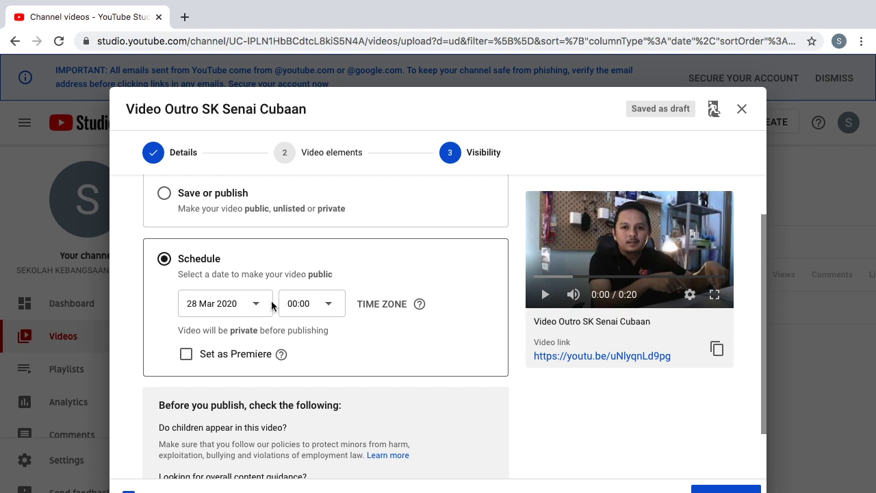
scroll(182, 268, "up", 2)
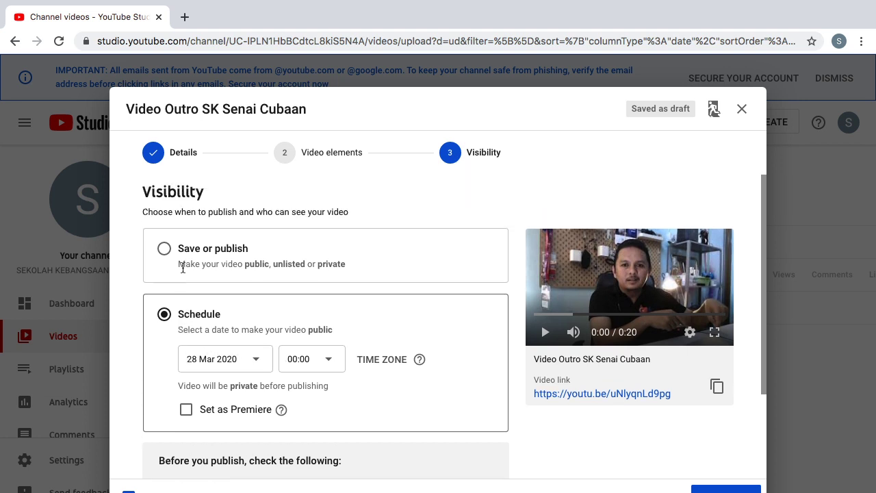
- Choose Save or publish with Public visibility, publish the video and close the sharing dialog
left_click(164, 249)
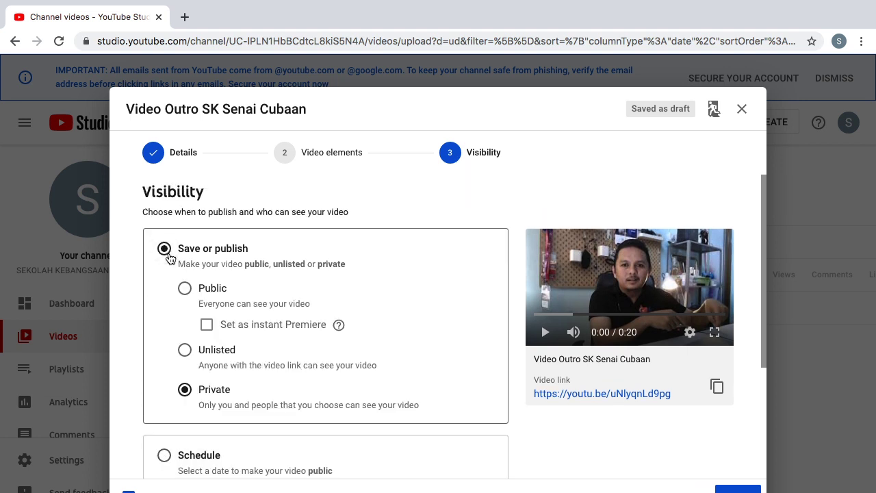
left_click(186, 288)
scroll(210, 325, "down", 2)
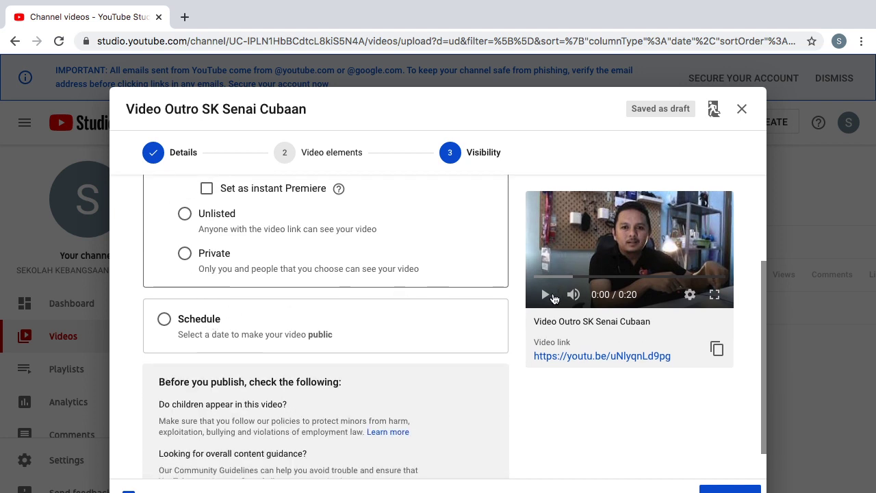
scroll(392, 345, "down", 1)
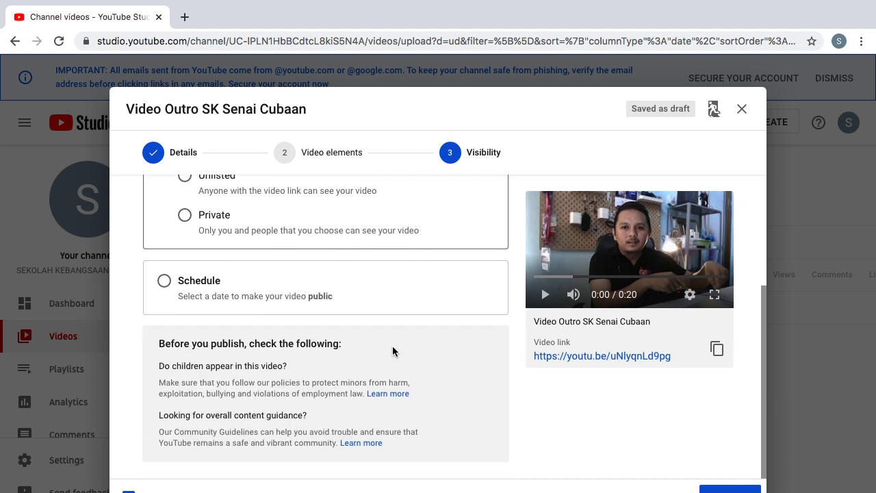
scroll(449, 345, "up", 5)
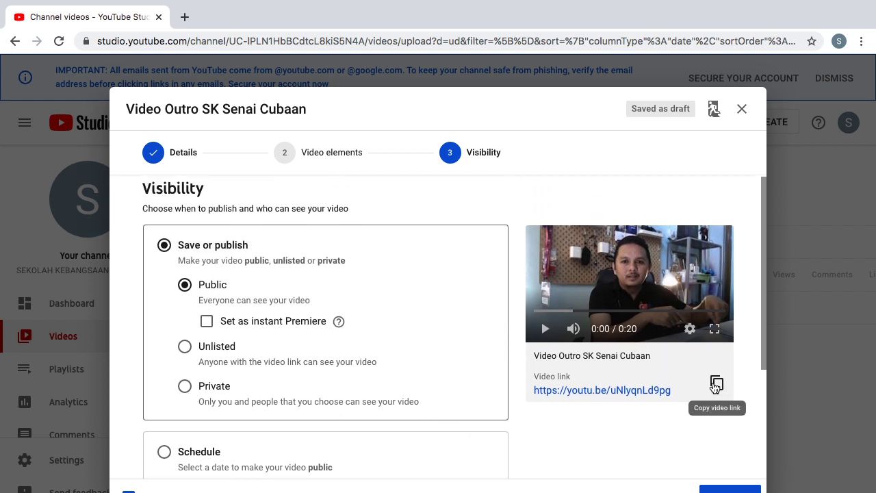
left_click(730, 491)
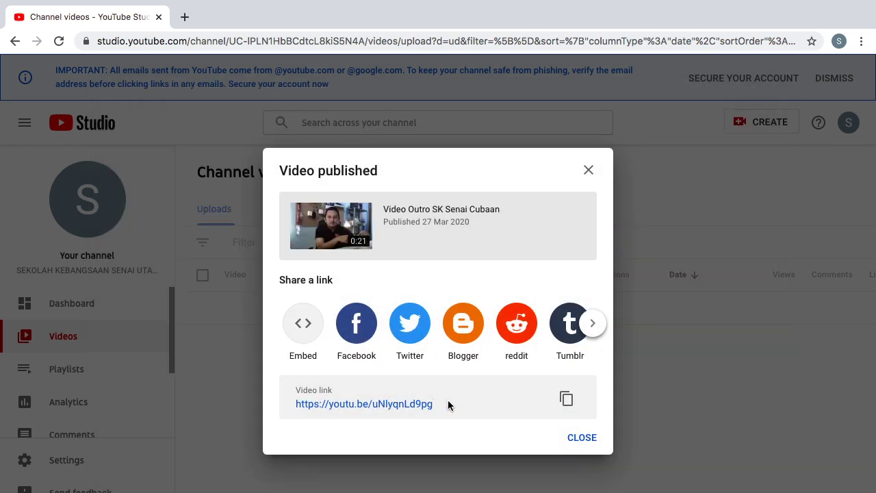
left_click(583, 438)
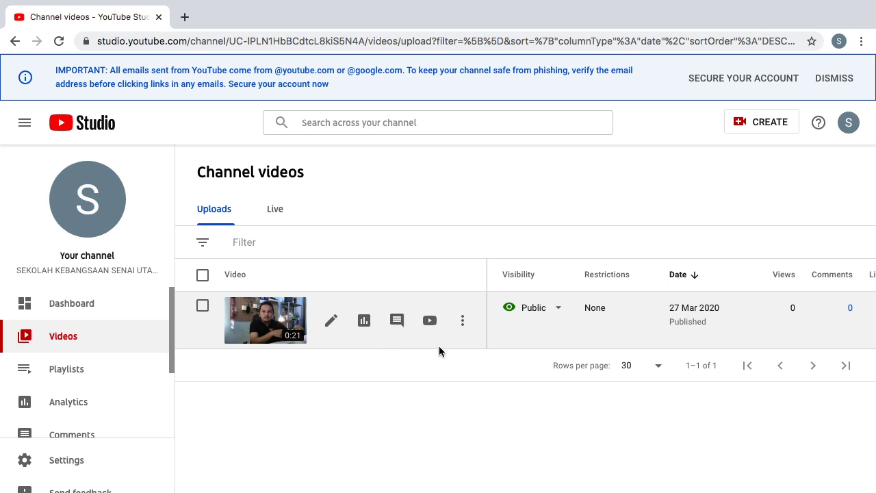
- Dismiss the YouTube Studio tips and look over the columns of the channel's video list
left_click(438, 301)
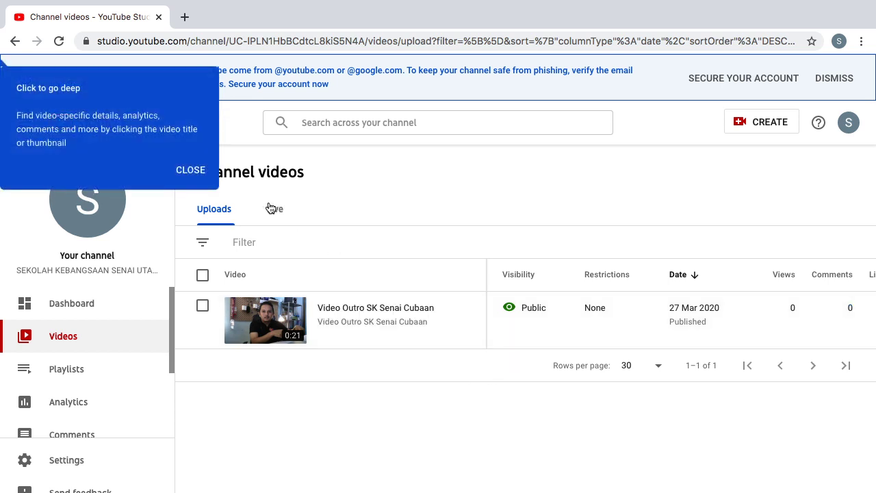
left_click(192, 171)
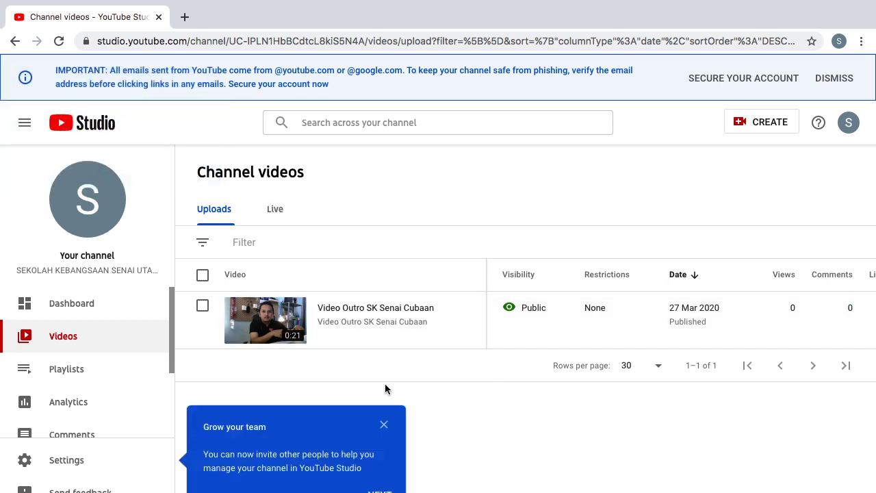
left_click(384, 425)
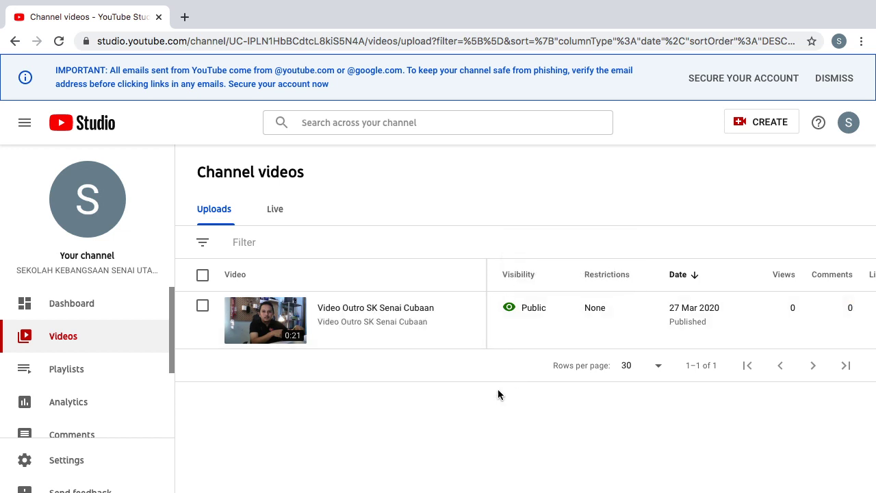
scroll(497, 389, "right", 2)
scroll(498, 389, "left", 2)
mouse_move(341, 345)
- Open the YouTube home page in a new browser tab through a Google search for "youtube"
left_click(184, 18)
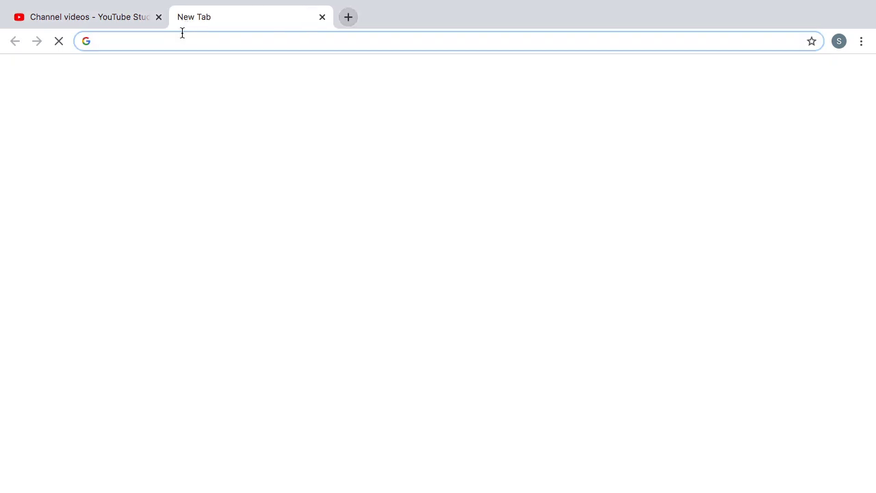
type("y")
key("Return")
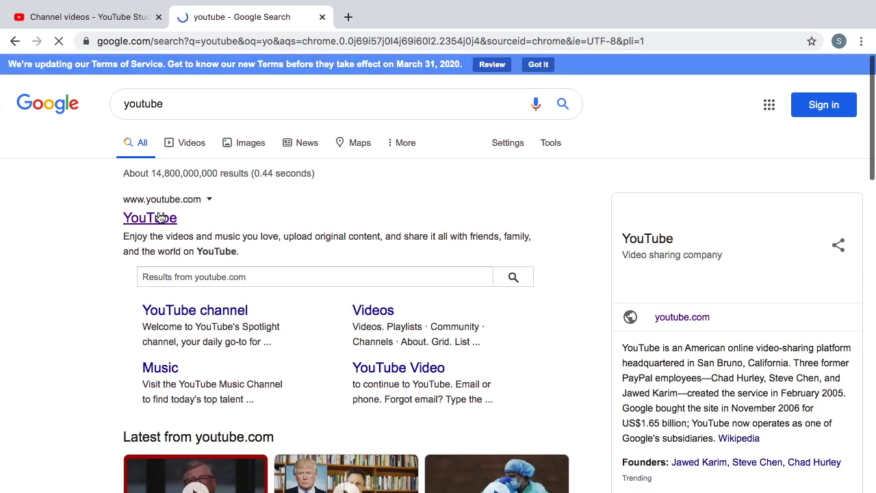
left_click(159, 216)
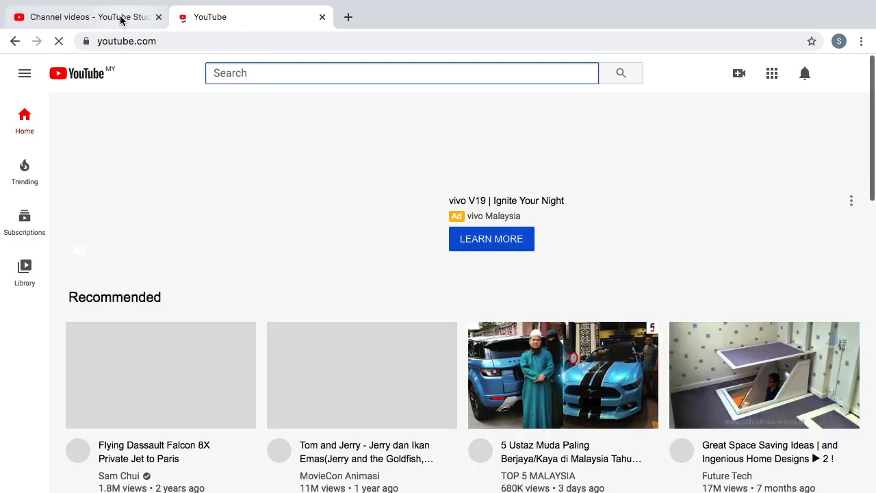
- View the published video on YouTube from the channel's video list and close the YouTube home page
left_click(123, 20)
mouse_move(595, 313)
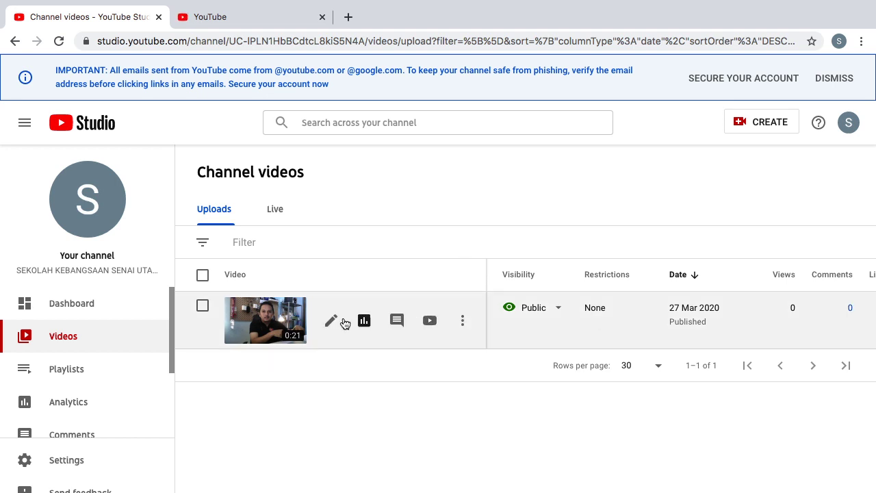
left_click(430, 322)
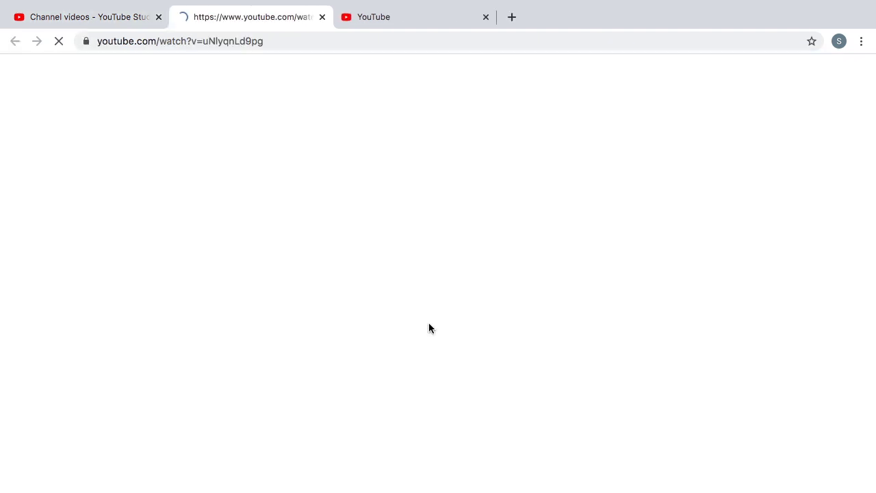
left_click(486, 18)
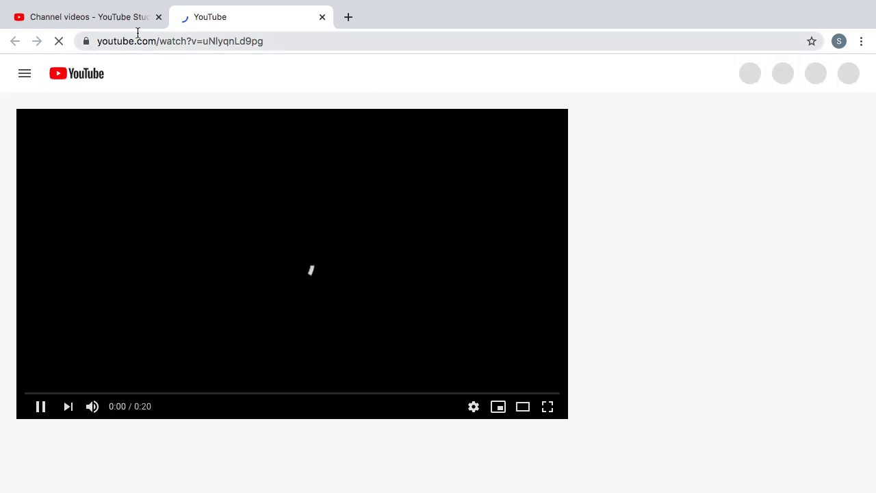
- Open the published video's details for editing, check its watch page and close that page
left_click(130, 23)
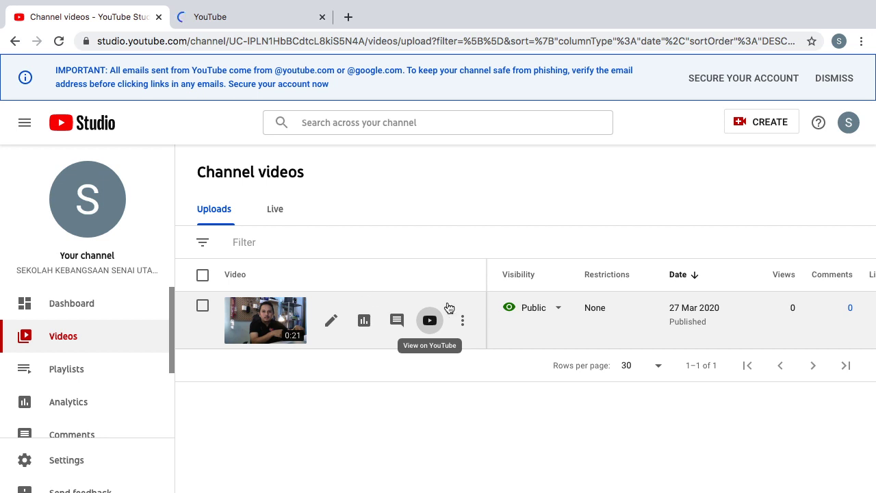
left_click(333, 323)
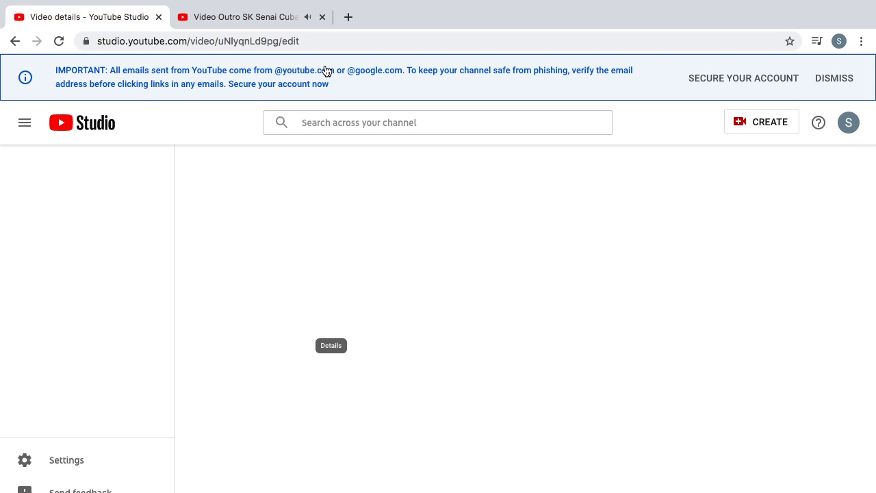
left_click(287, 19)
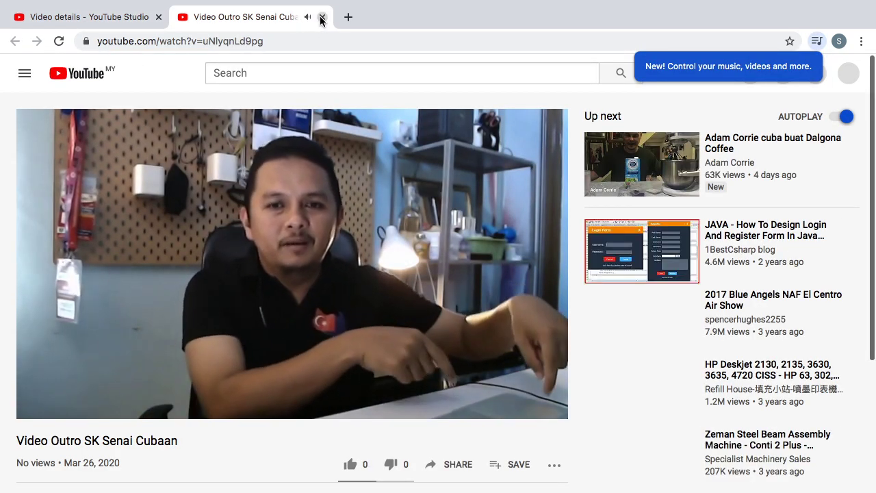
left_click(322, 17)
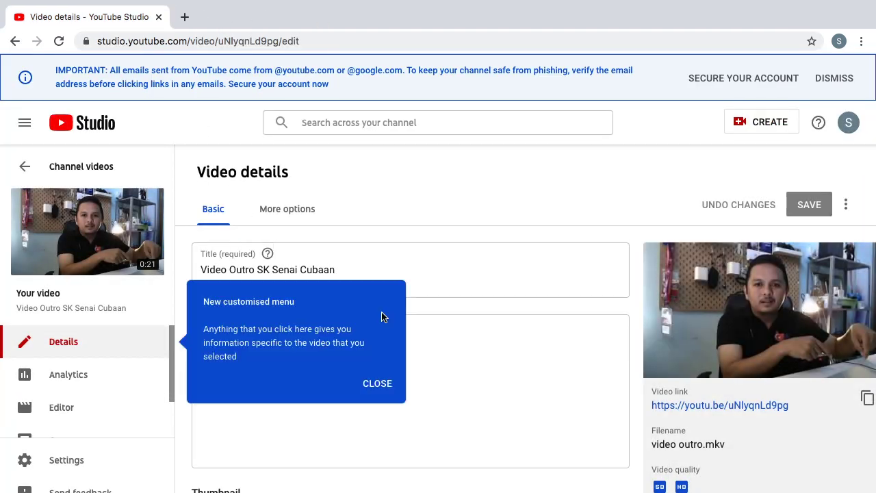
- Dismiss the customised menu tip and examine the suggested thumbnails in the video's details
scroll(568, 417, "down", 3)
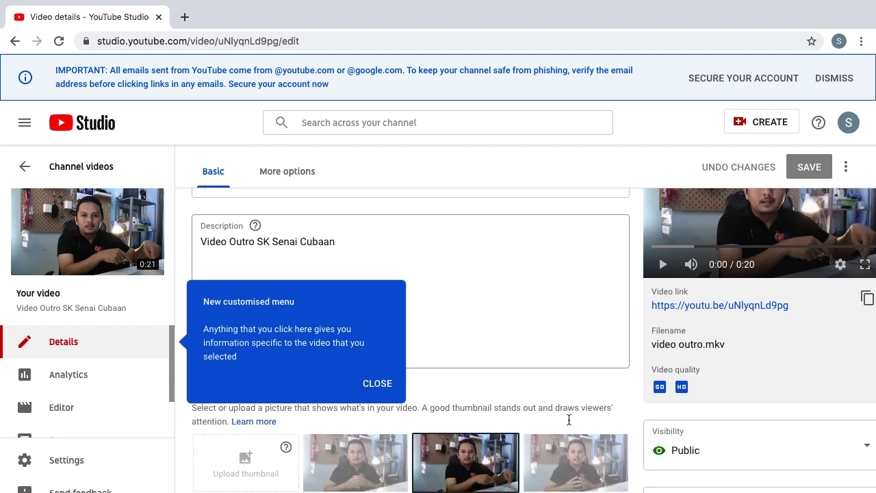
left_click(385, 386)
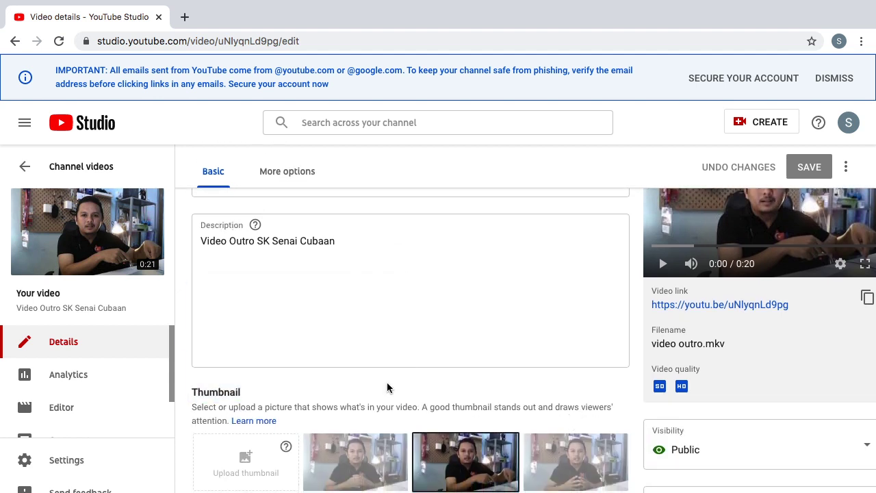
left_click(377, 469)
left_click(446, 461)
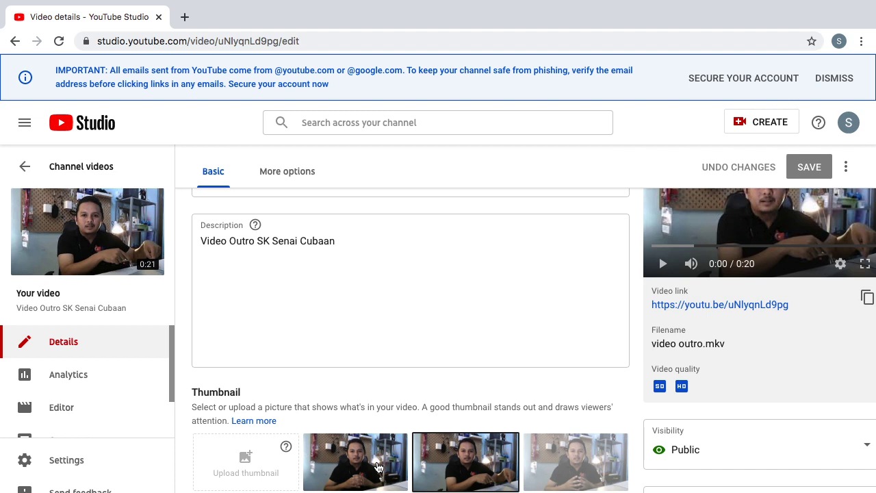
scroll(377, 468, "down", 1)
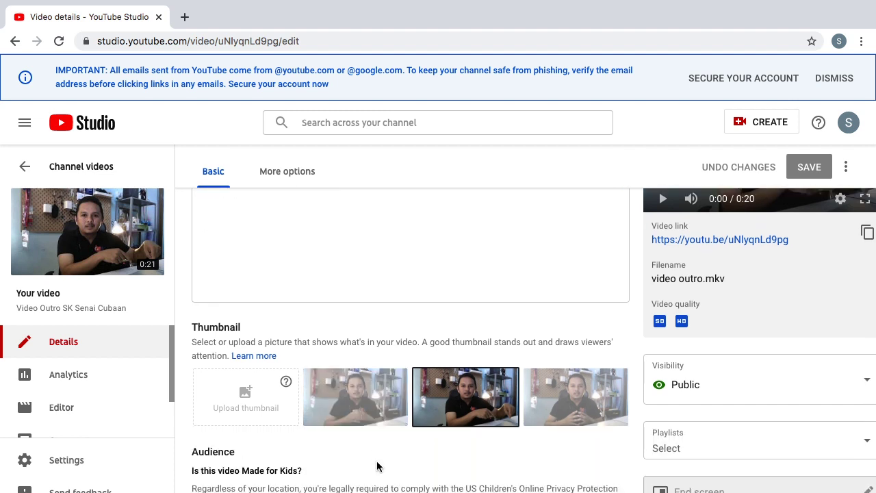